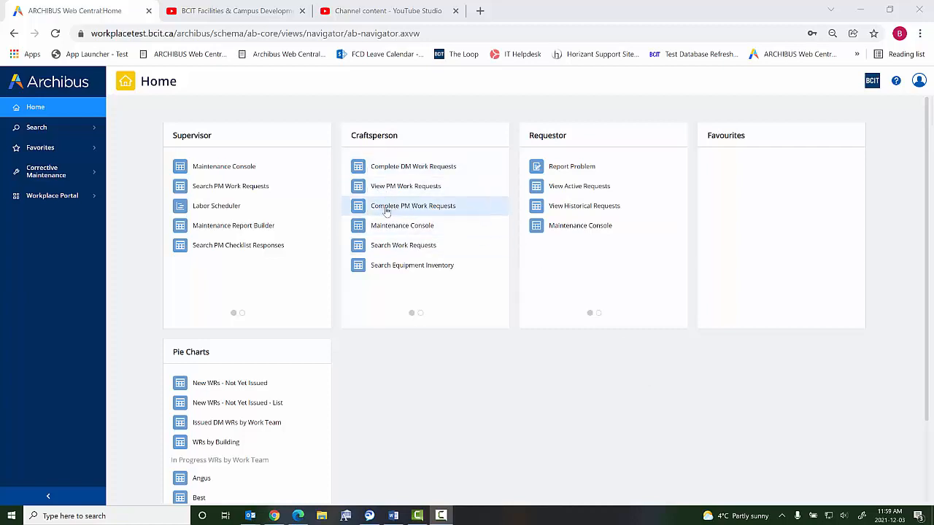
- Open Complete PM Work Requests and list the EMER-LITES-M requests assigned 01/11/2021 for building NE04
click(426, 211)
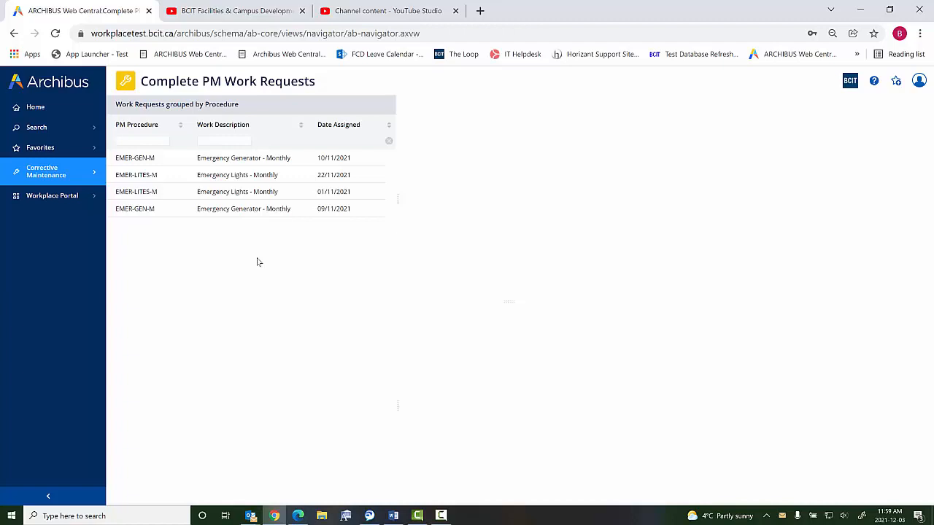
click(179, 178)
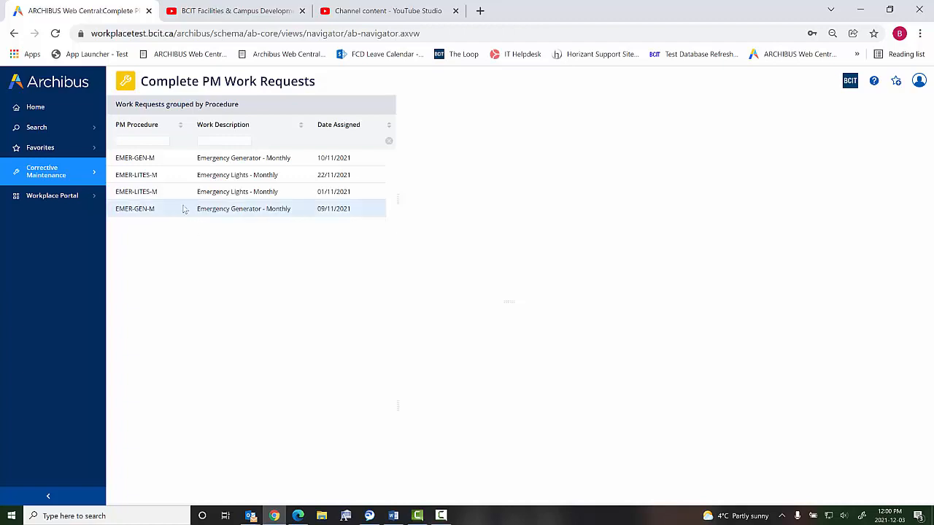
click(134, 194)
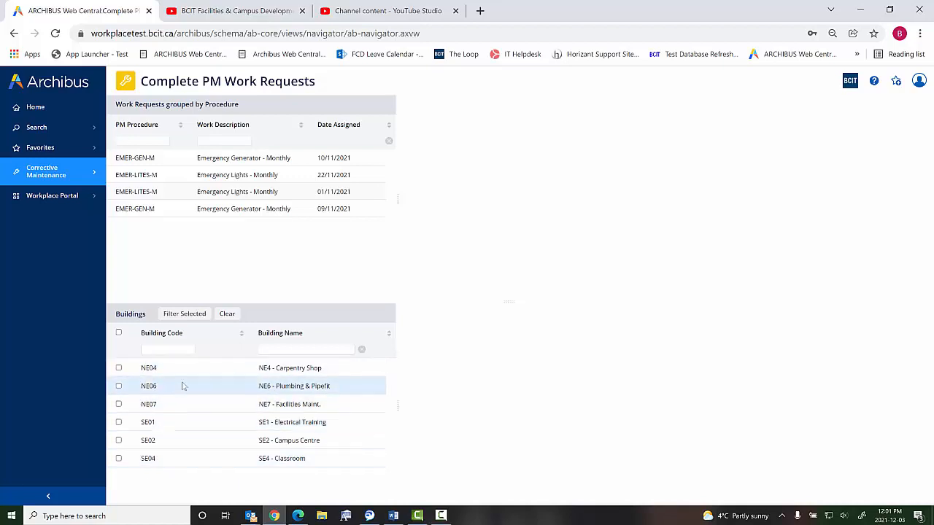
click(149, 368)
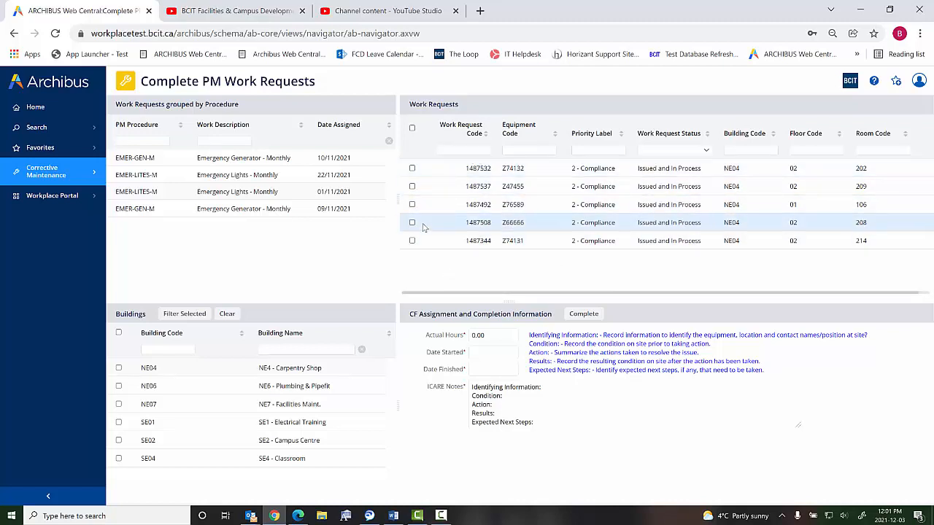
- Select all the NE04 emergency lights work requests and set their actual hours to 5
click(412, 129)
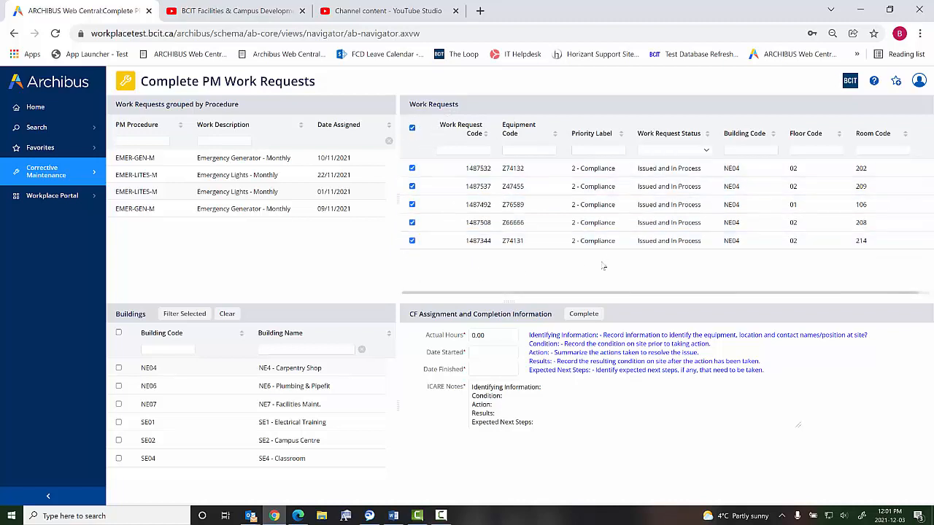
click(511, 337)
text(5)
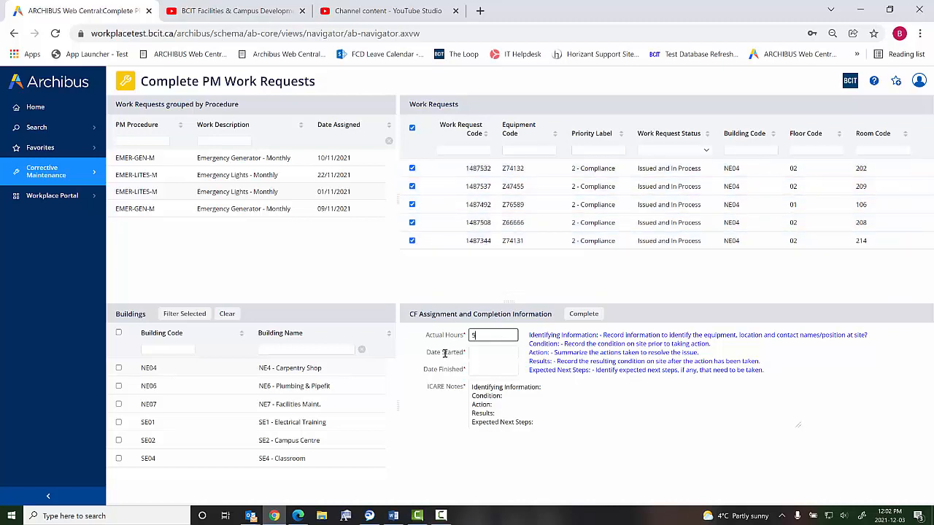
click(453, 391)
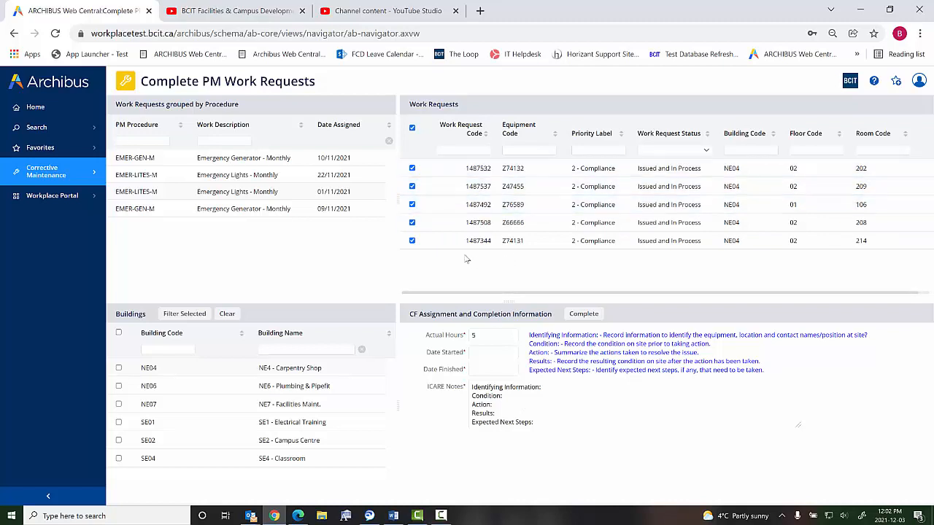
click(412, 205)
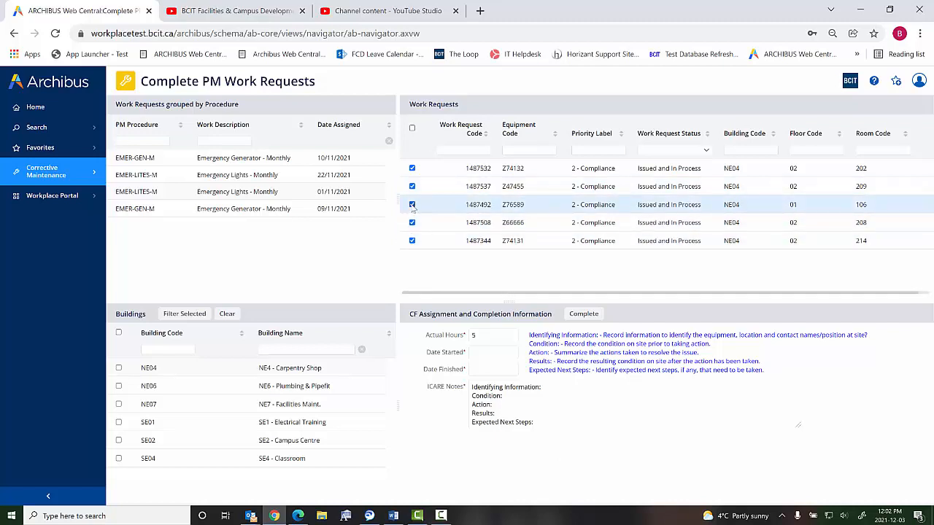
click(412, 205)
- Set both the start date and the finish date of the selected requests to today, 03/12/2021
click(512, 353)
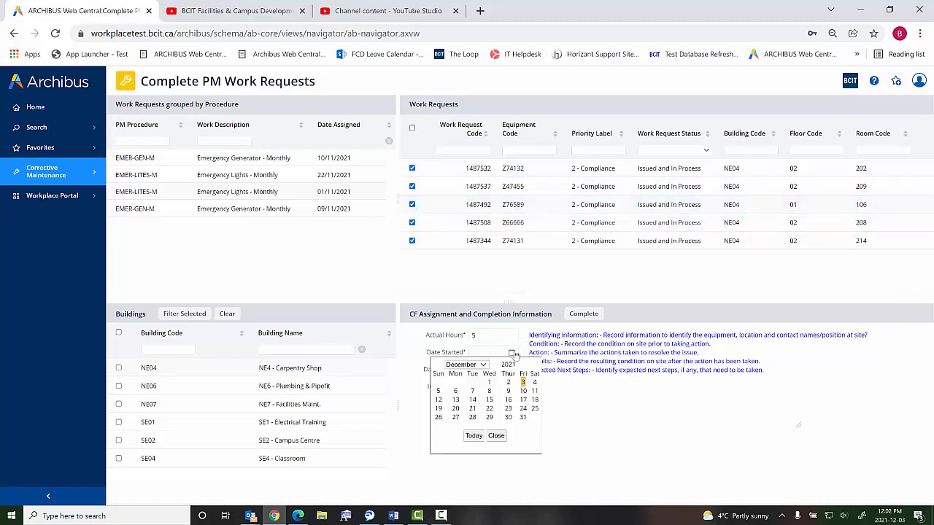
click(473, 435)
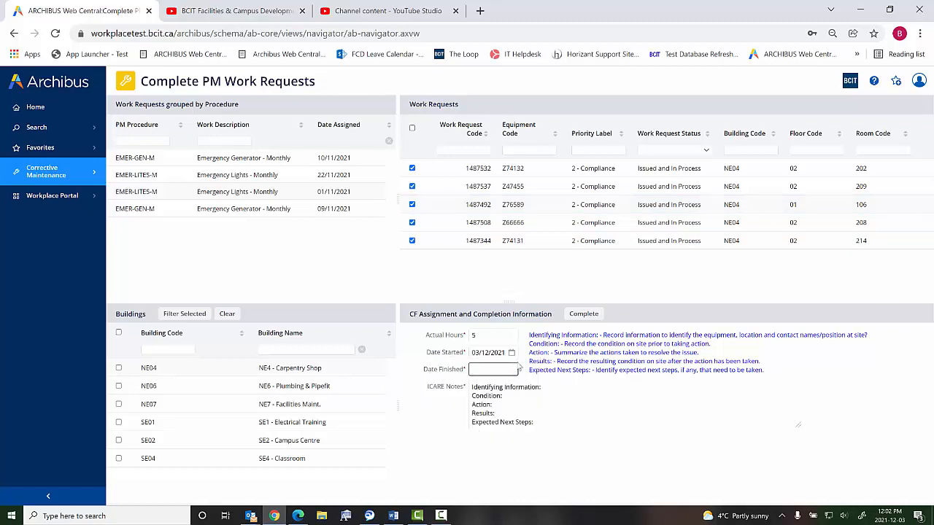
click(513, 370)
click(473, 454)
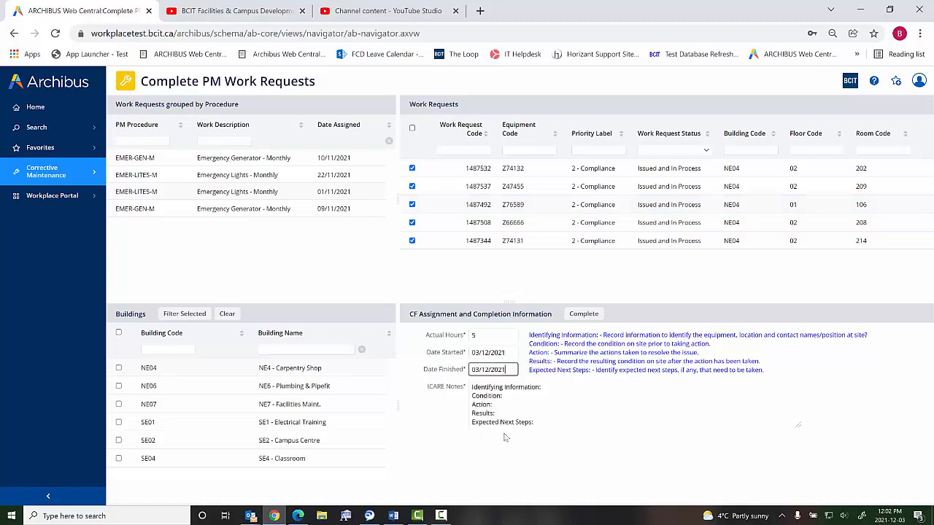
- Enter "notes" after Identifying Information in the ICARE notes and complete the selected work requests
click(560, 386)
text(notes)
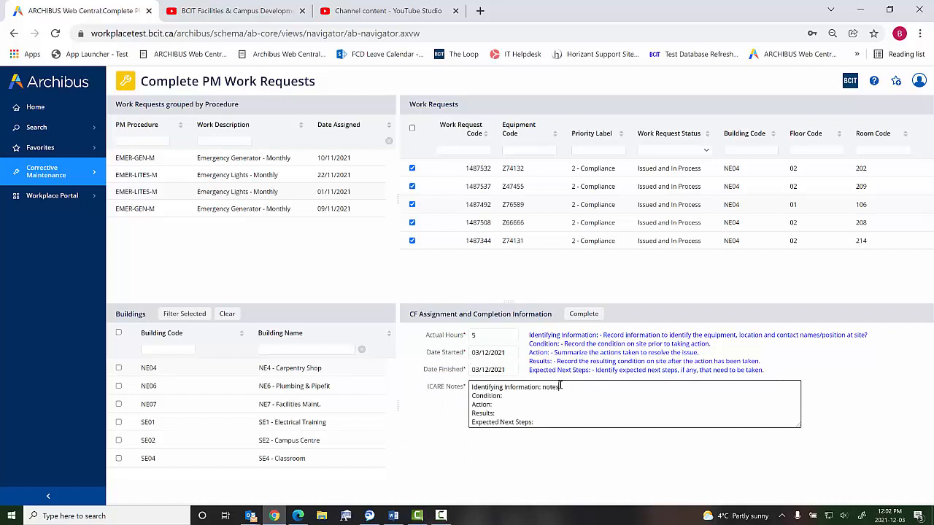
click(584, 315)
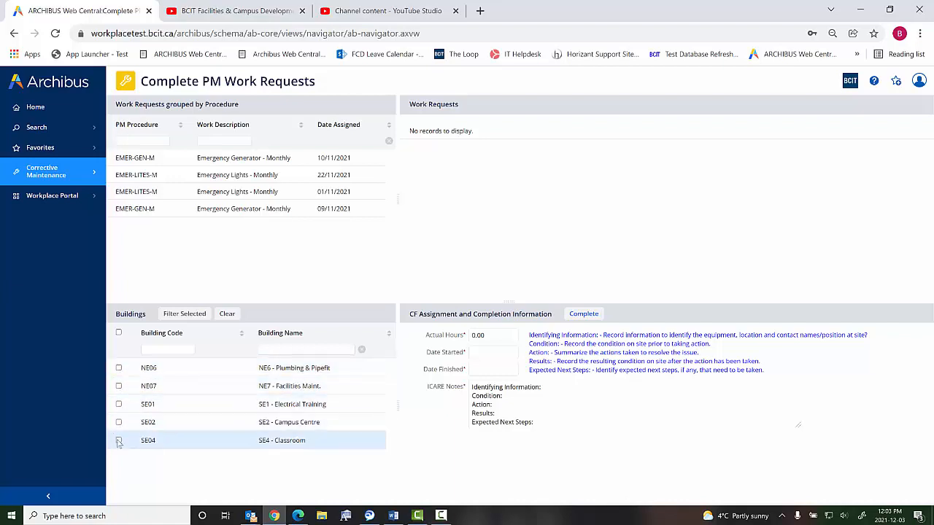
- Filter the work requests to buildings NE06, NE07 and SE01, select all of them and clear the selections again
click(119, 369)
click(119, 386)
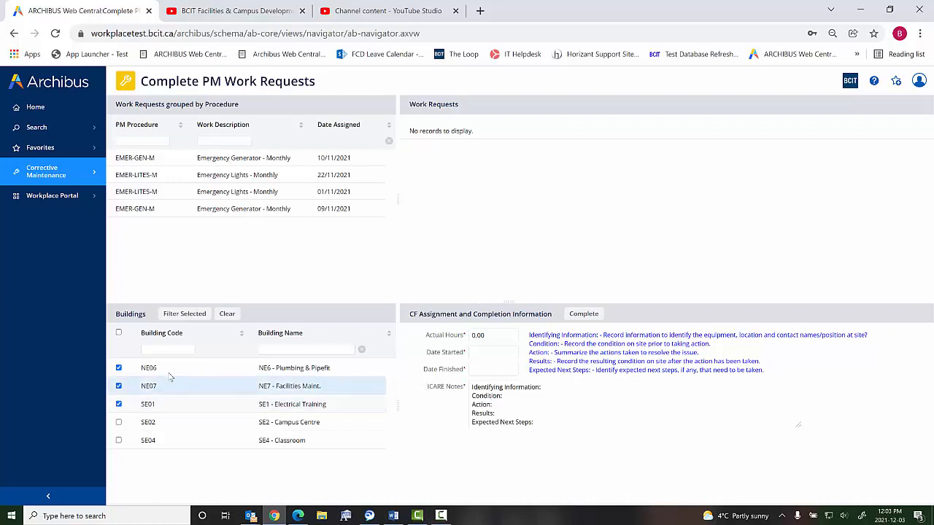
click(182, 313)
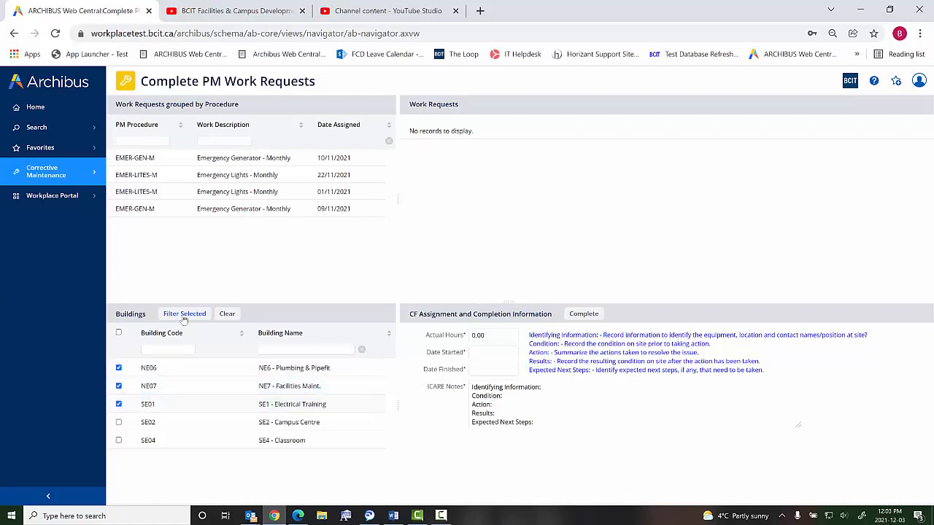
scroll(722, 241, down, 2)
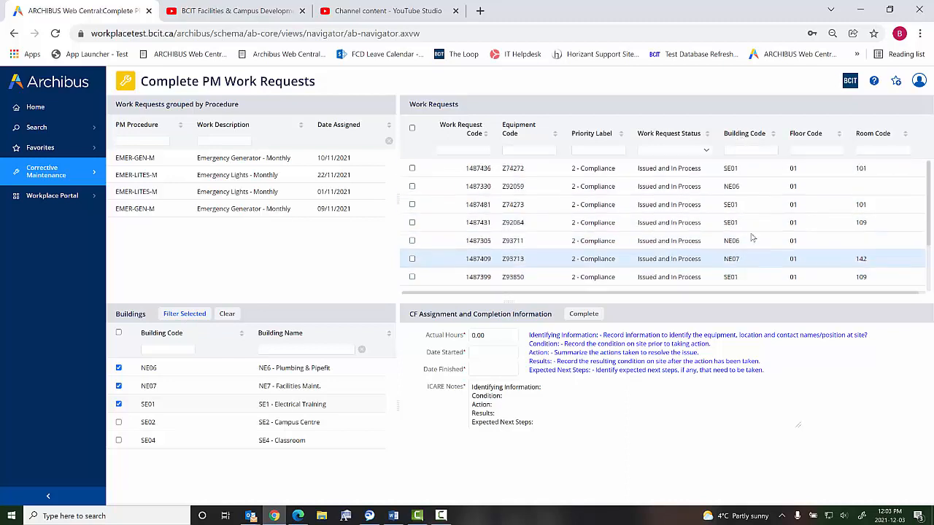
scroll(730, 251, up, 2)
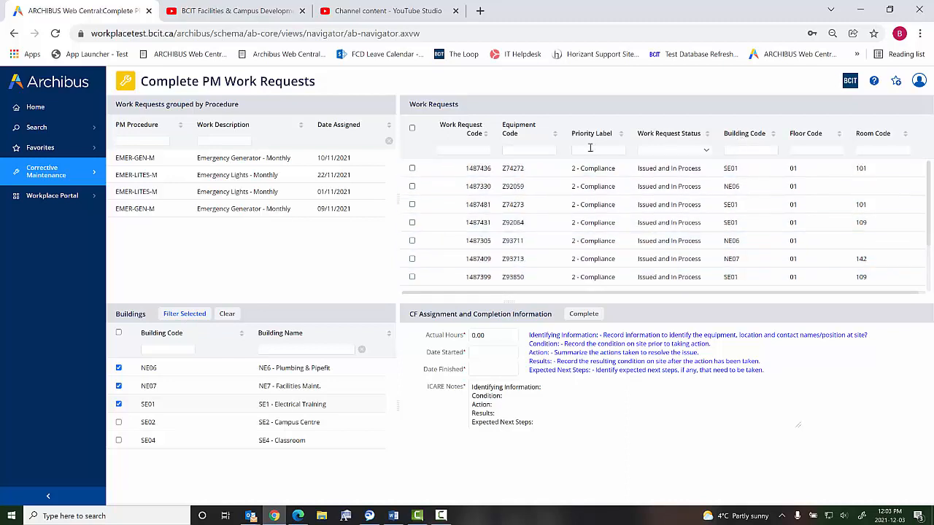
click(412, 127)
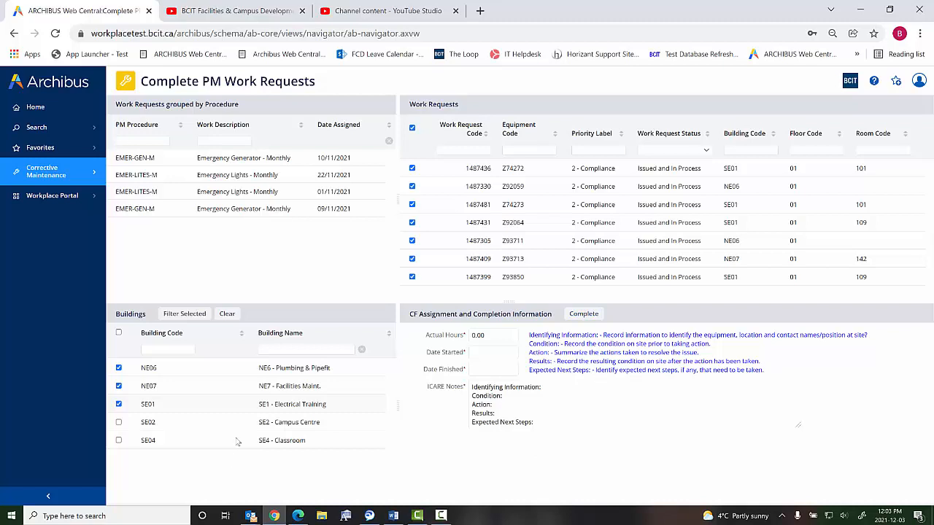
click(412, 128)
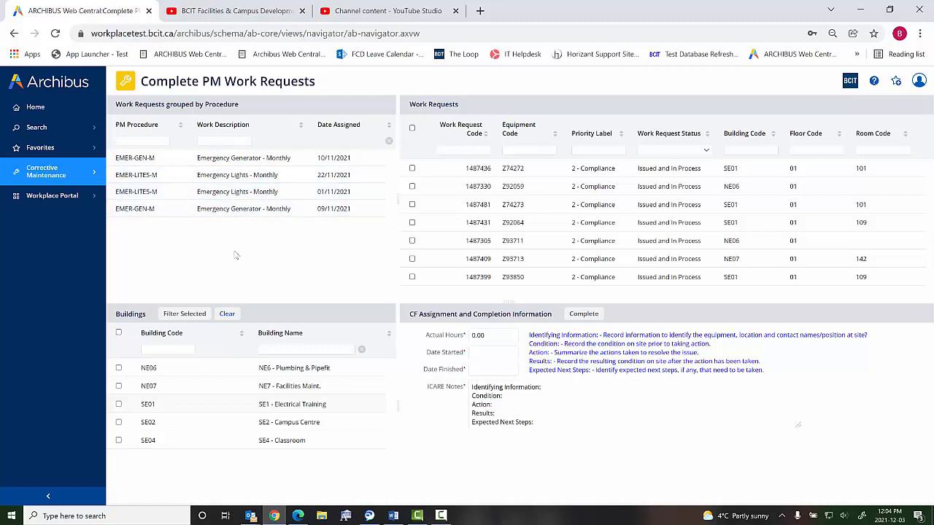
- List the EMER-GEN-M work request assigned 10/11/2021 for building NE01
click(142, 162)
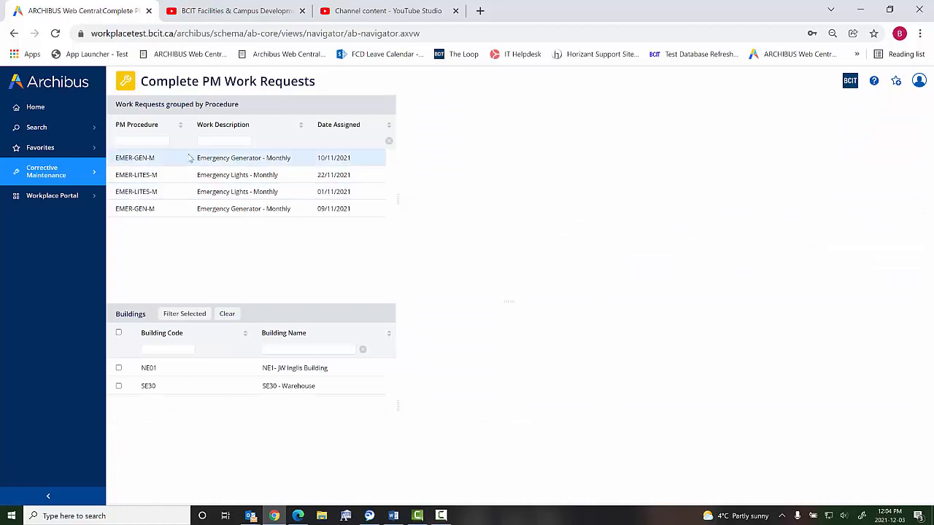
click(148, 368)
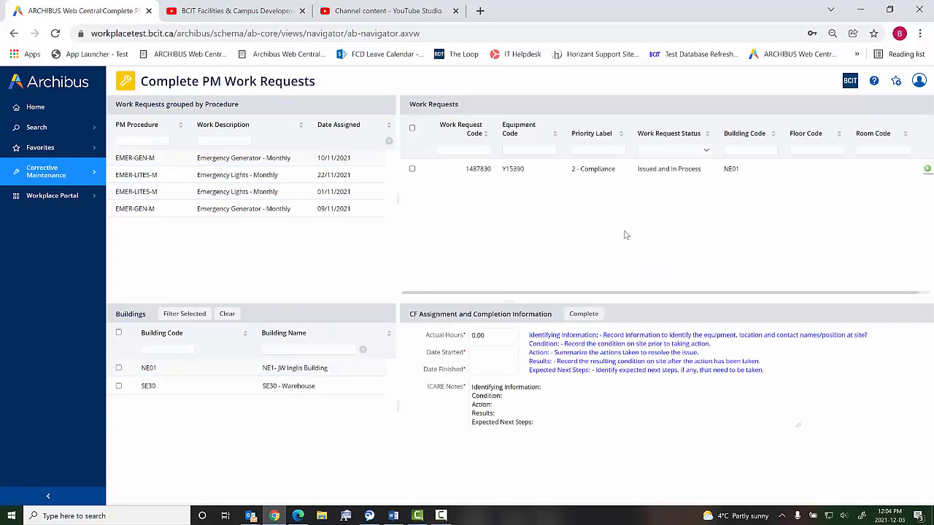
drag(617, 294, 591, 303)
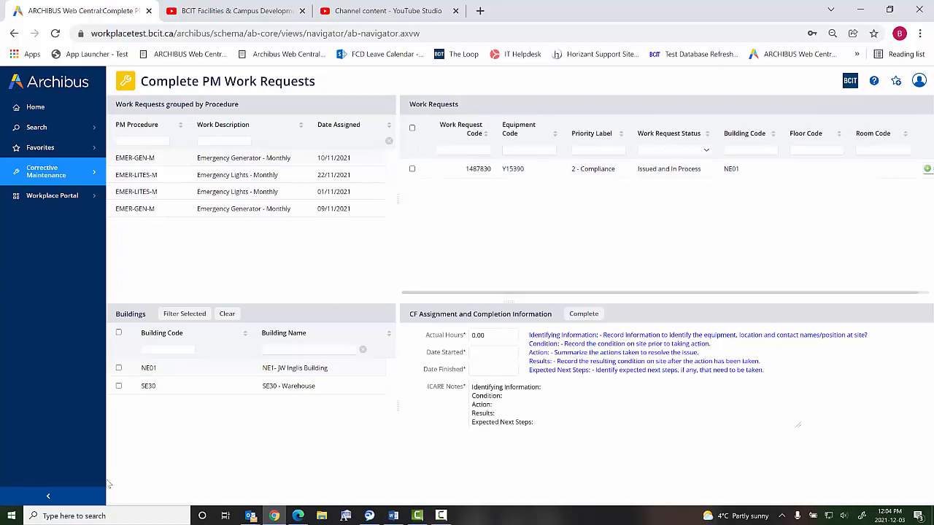
- Collapse the navigation sidebar and open the checklist of the NE01 emergency generator work request
click(49, 498)
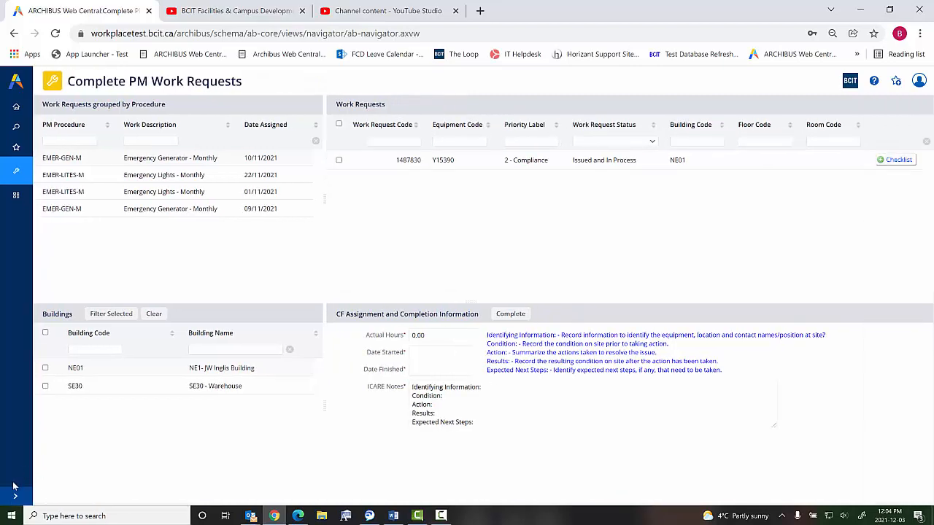
click(14, 498)
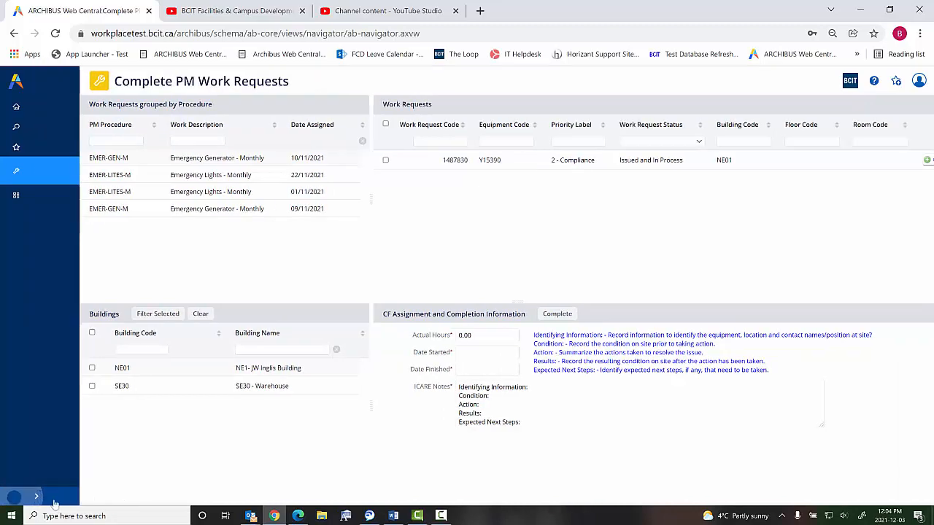
click(49, 499)
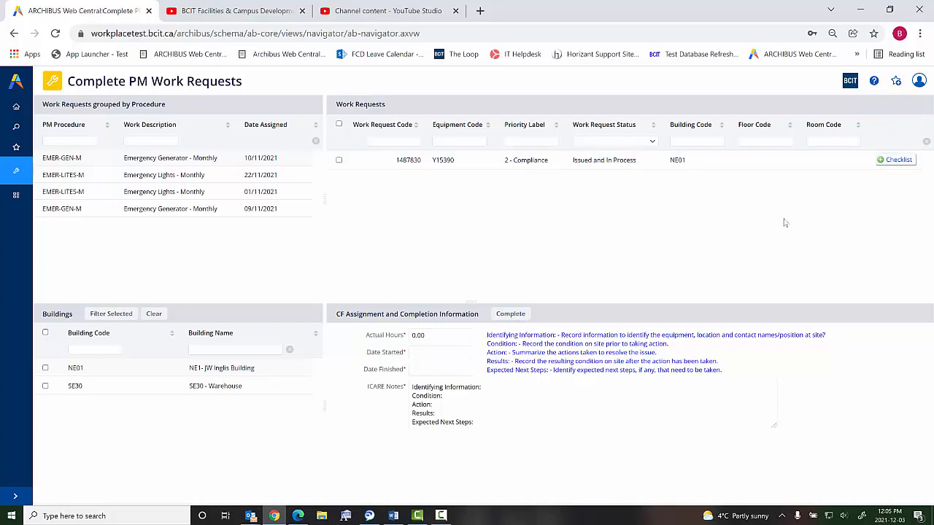
click(896, 161)
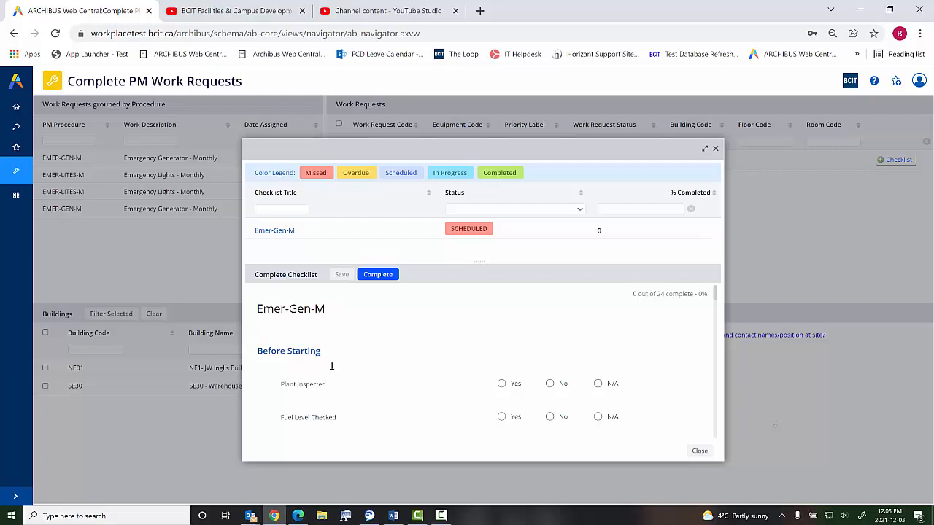
- In the Before Starting section, answer Yes for Fuel Level Checked and Oil Level Checked, and No for Coolant Level Checked
scroll(445, 323, down, 1)
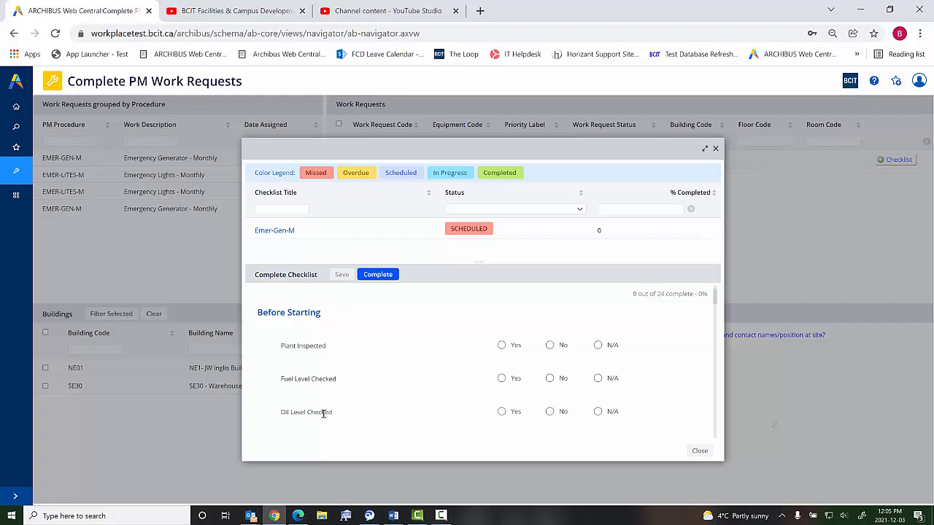
scroll(394, 374, down, 1)
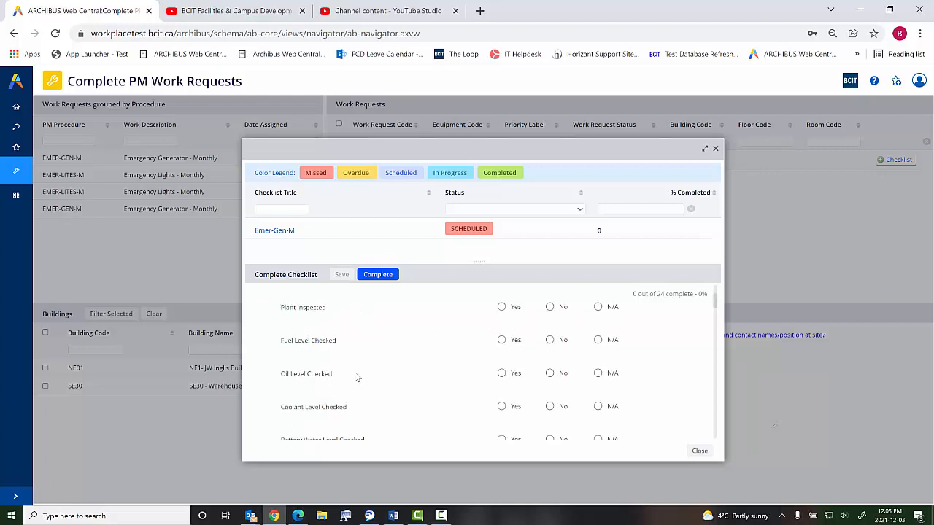
click(502, 341)
click(510, 373)
click(558, 407)
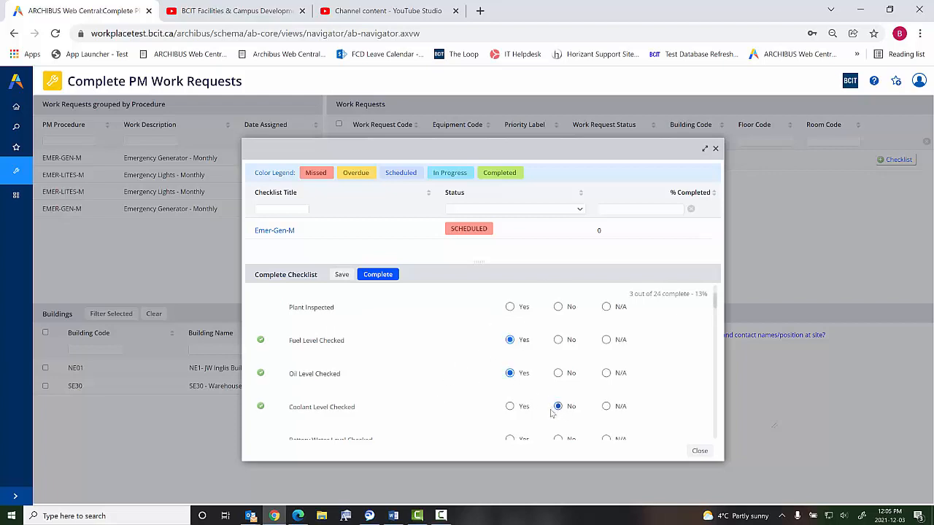
- Answer No for Battery Water Level Checked and N/A for Engine Heater Operation and Wiring Inspected
scroll(474, 391, down, 2)
click(559, 362)
click(606, 395)
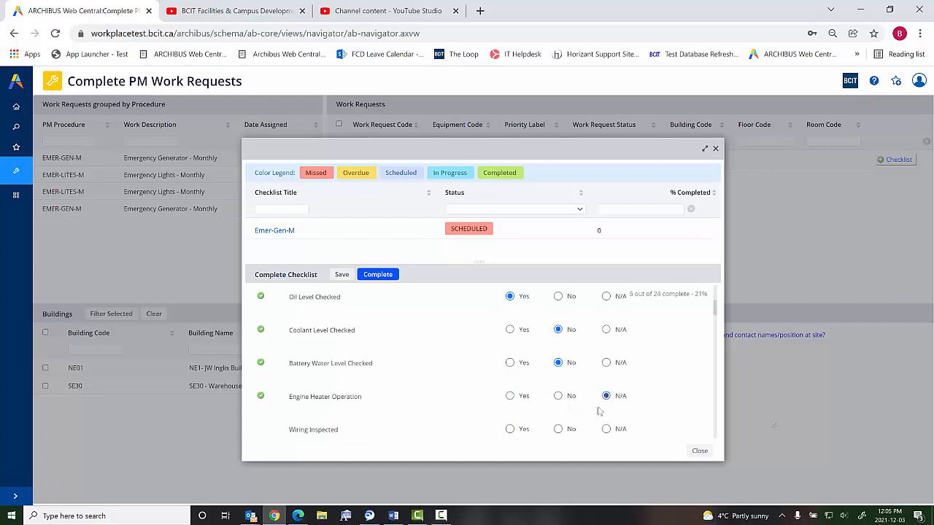
click(607, 429)
- Record 240 as the hours on the meter in the generator checklist
scroll(437, 372, down, 5)
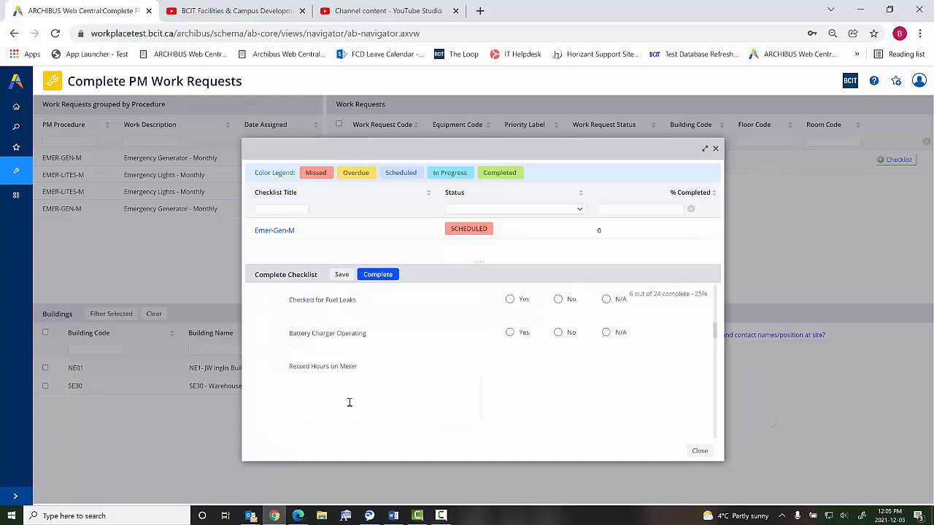
click(350, 402)
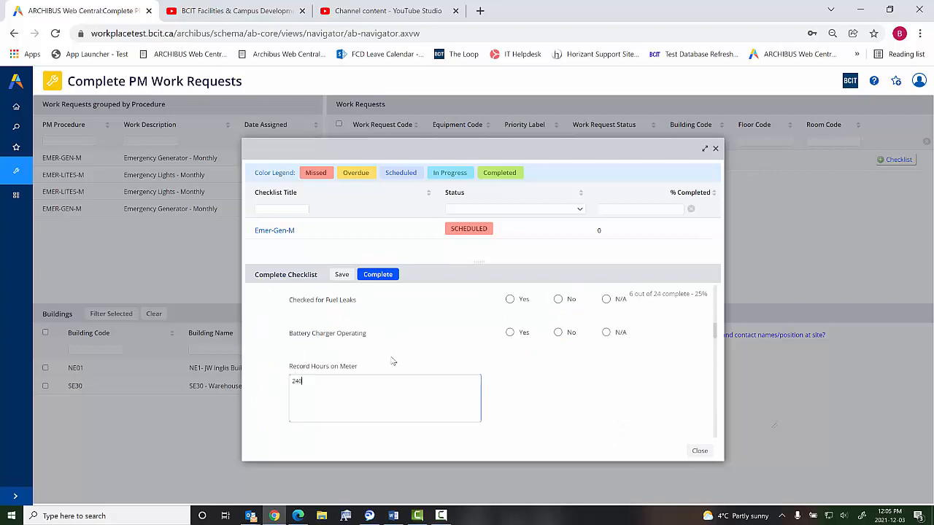
scroll(398, 361, down, 2)
scroll(403, 359, down, 1)
- Enter a start time of 5 seconds in the Running Test section of the checklist
click(396, 372)
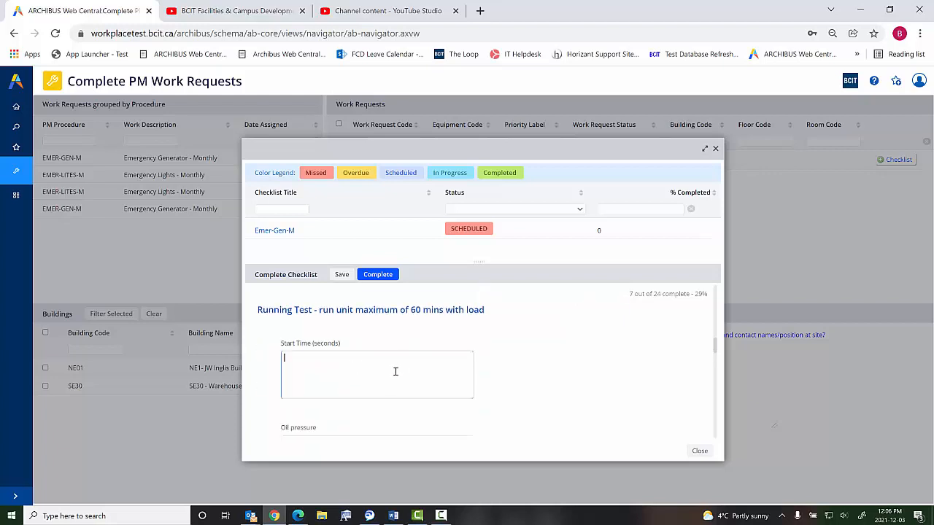
text(5)
scroll(489, 371, down, 1)
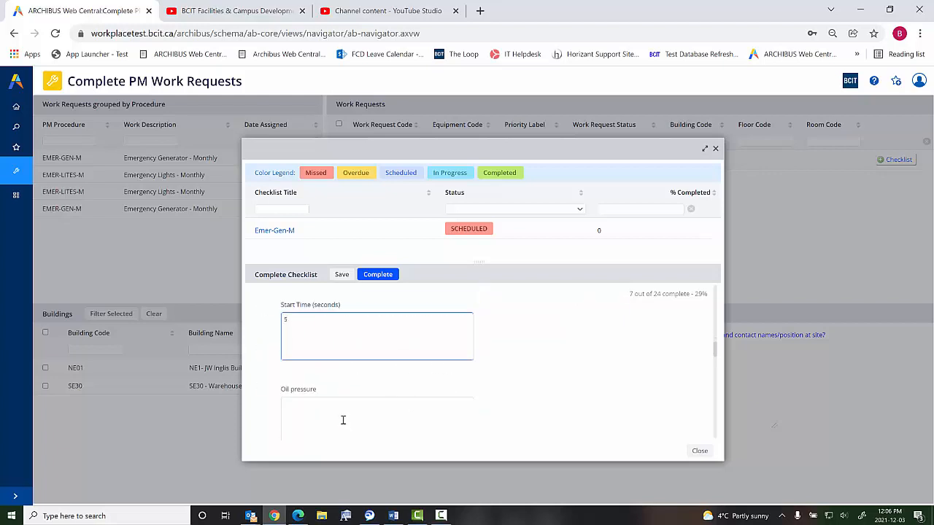
click(342, 418)
scroll(475, 381, down, 2)
scroll(429, 390, down, 8)
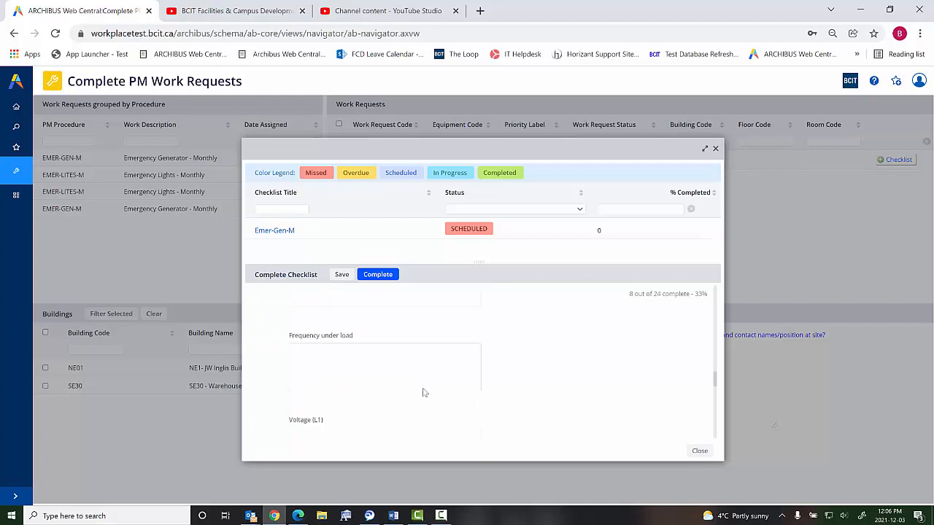
- Answer Yes to Follow-up Required? at the end of the generator checklist and start creating a service request for it
scroll(428, 390, down, 3)
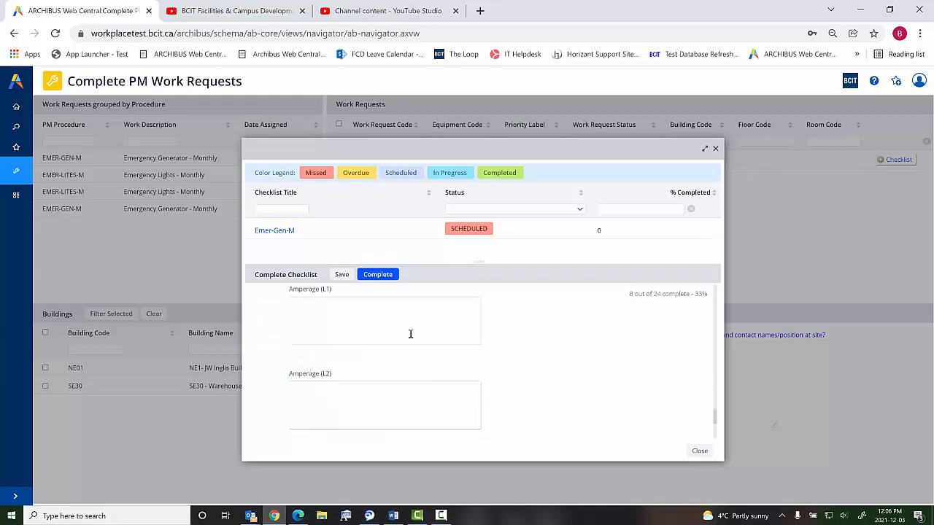
scroll(377, 421, down, 4)
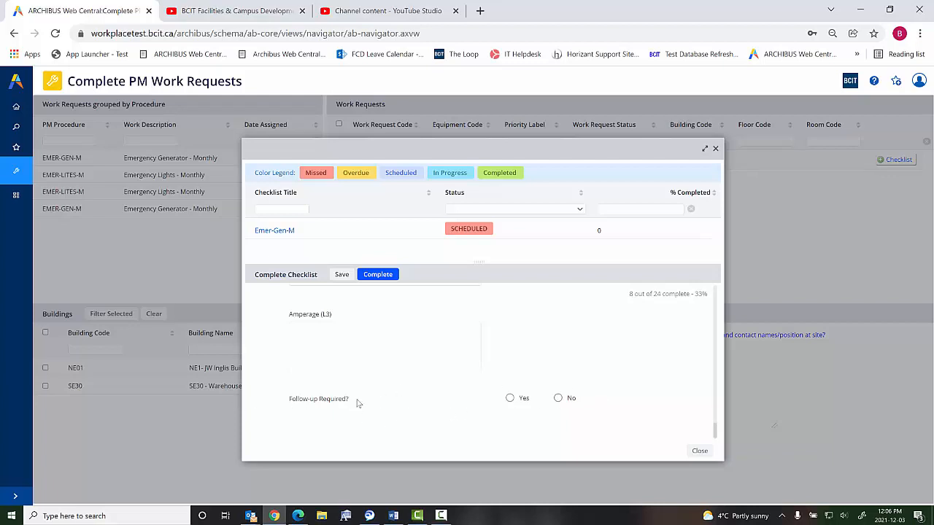
click(510, 398)
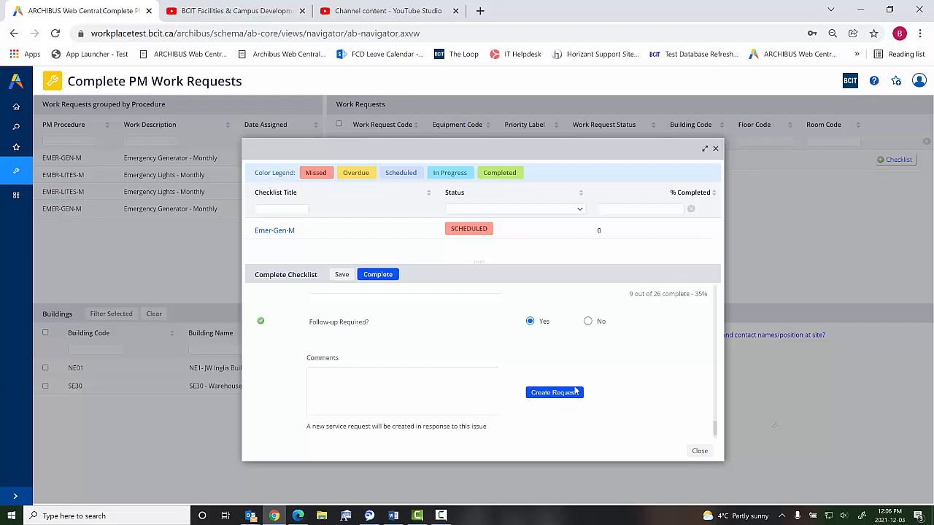
click(553, 393)
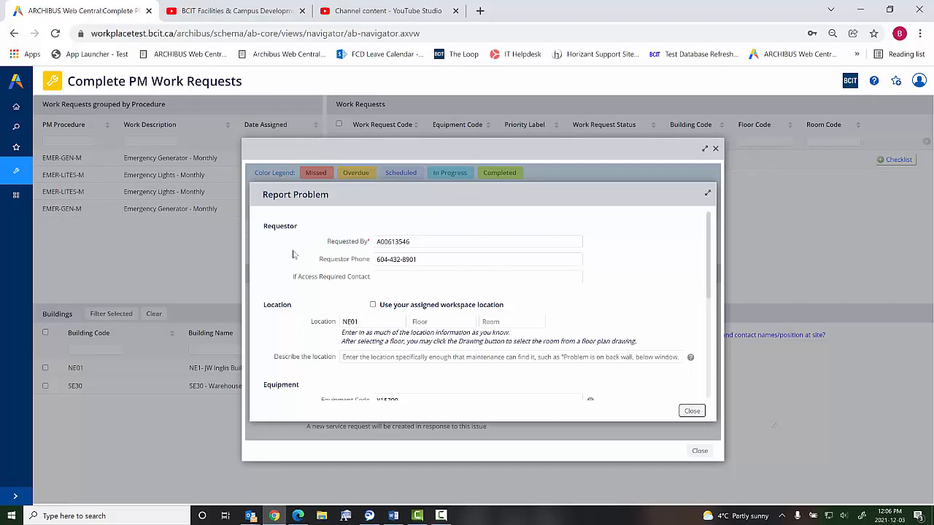
- Set the type of problem to ELECTRICAL in the Report Problem form
scroll(411, 280, down, 1)
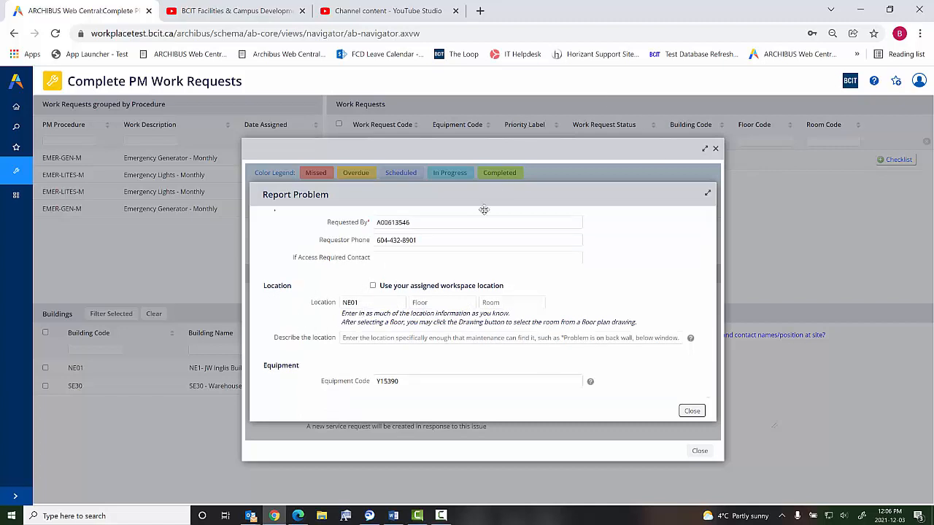
scroll(466, 277, down, 3)
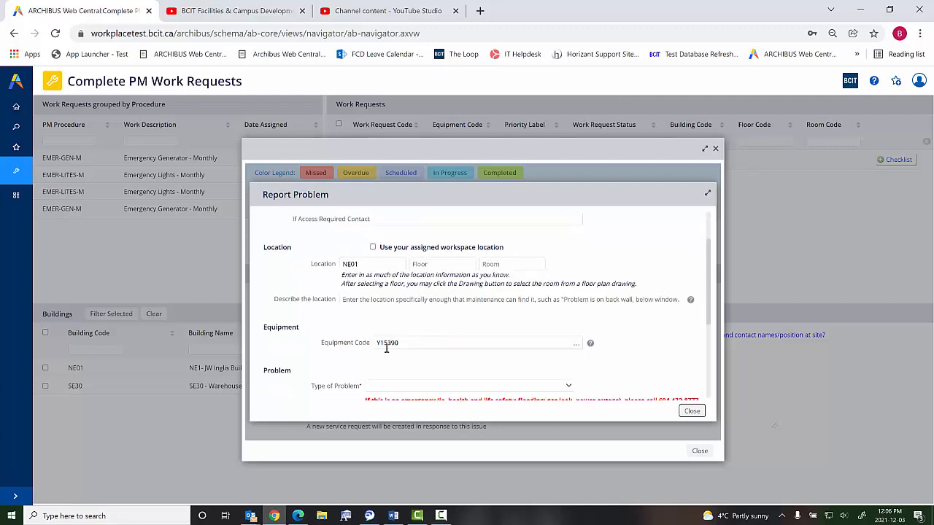
scroll(435, 352, down, 6)
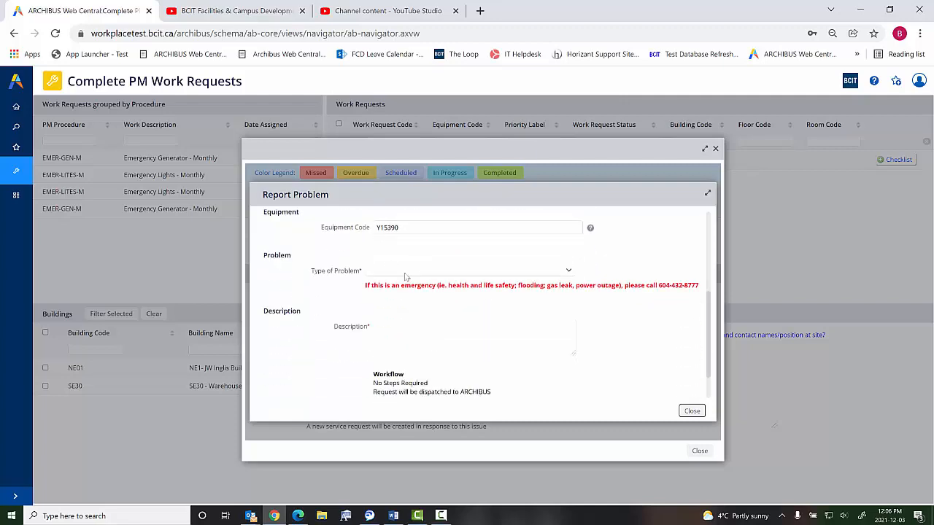
click(405, 273)
click(439, 111)
- Enter "follow-up required from emergency generator PM" as the problem description
click(395, 348)
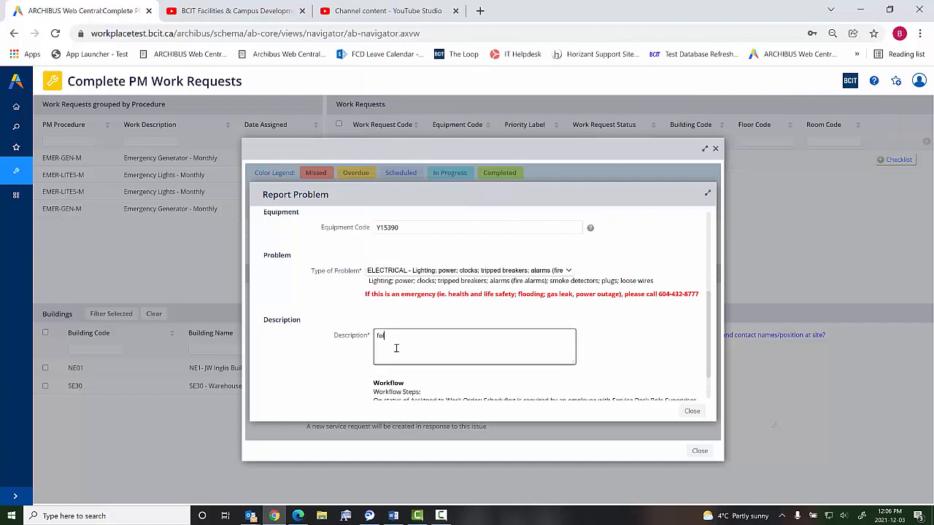
text(follow )
text(up required from emergency generator PM)
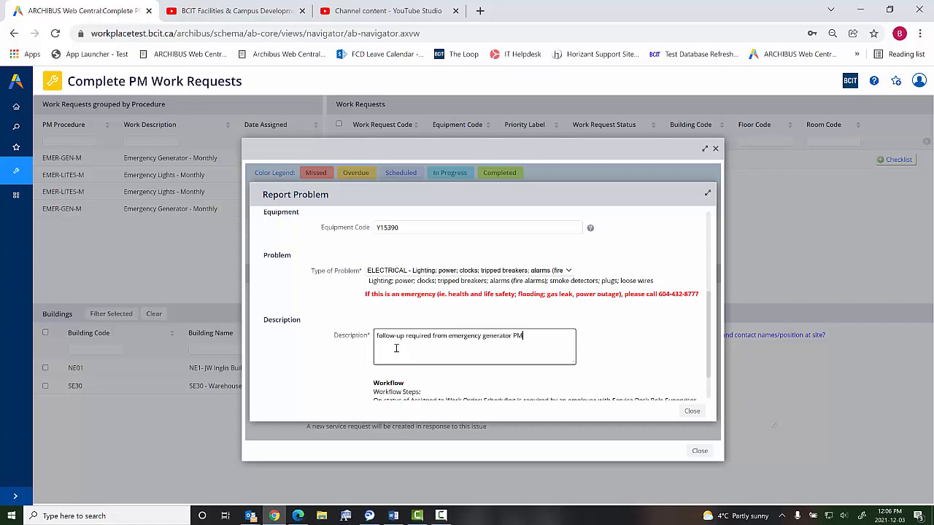
scroll(396, 348, down, 2)
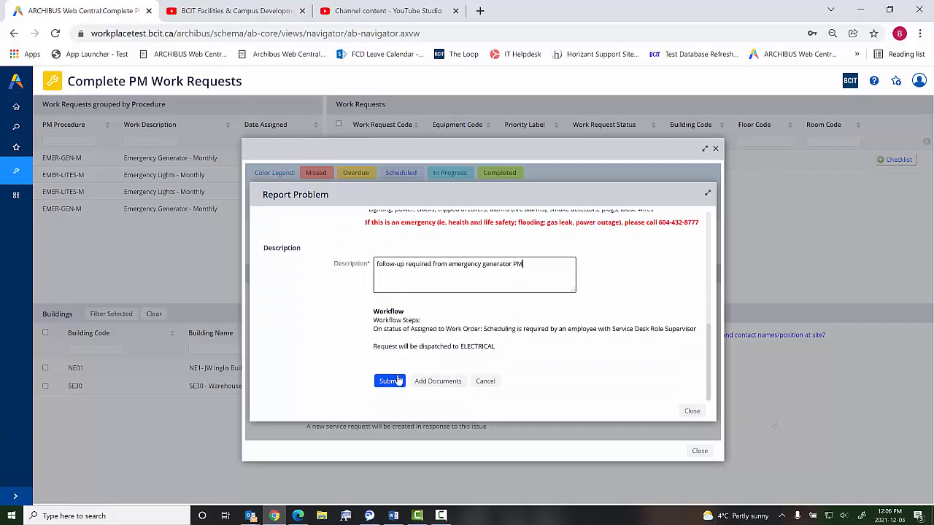
- Submit the follow-up request, acknowledge it, and mark the Emer-Gen-M checklist as complete
click(390, 382)
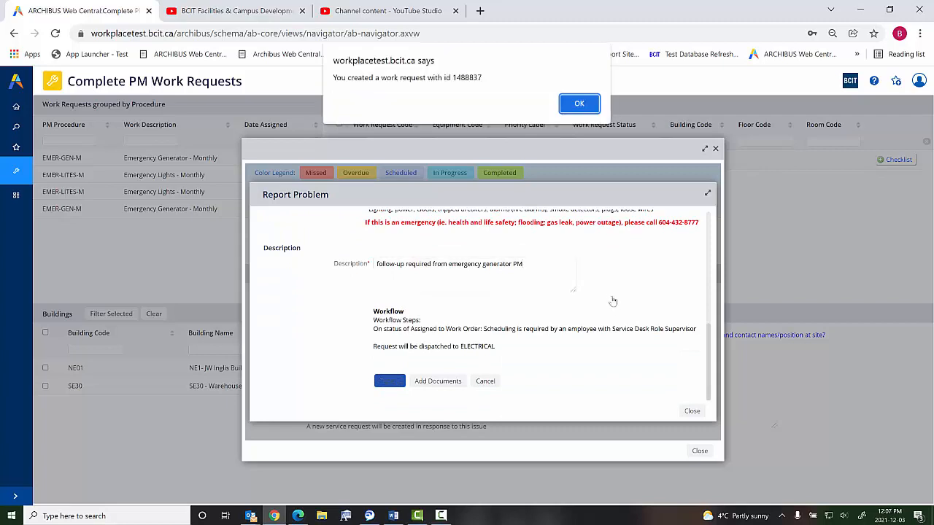
click(577, 107)
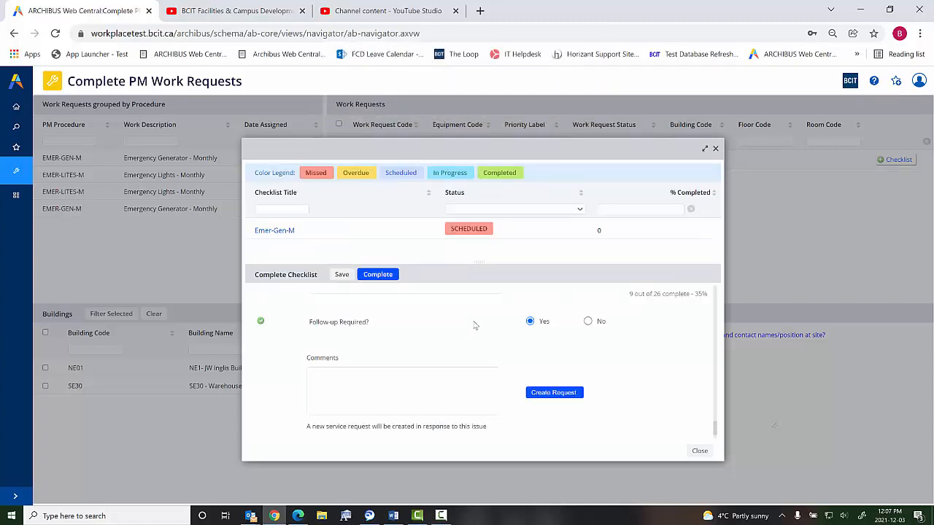
click(378, 275)
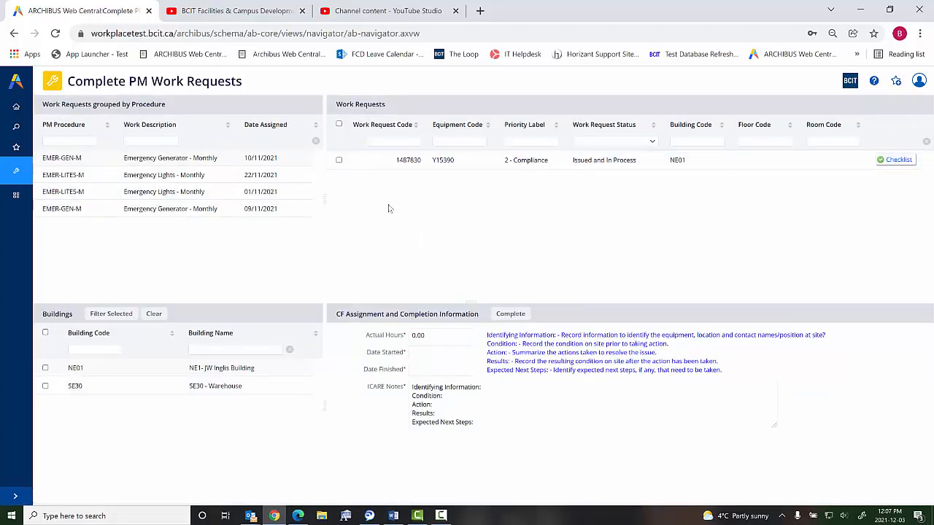
- Select the NE01 generator work request and go through its Actual Hours, Date Started, Date Finished and ICARE Notes fields
click(339, 161)
click(437, 334)
click(429, 353)
click(434, 370)
click(503, 391)
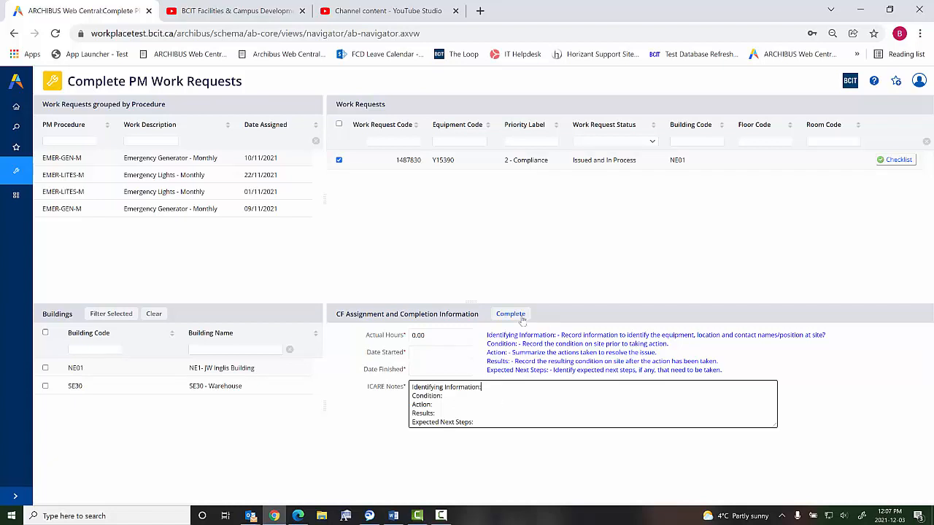